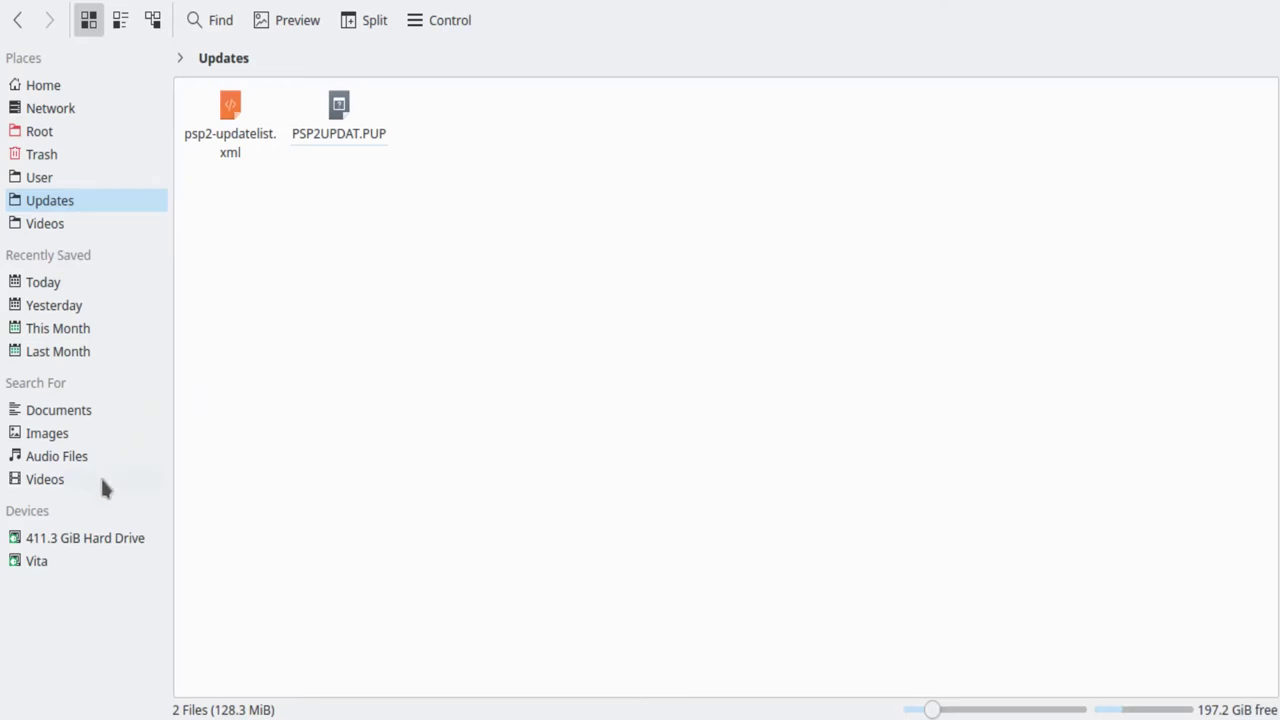
# Copy PSP2UPDAT-3_600_011-DEVKIT.PUP from Downloads > PSVita Dev.Test Kit Tools > Dev.Test Kit Tools
pyautogui.click(43, 86)
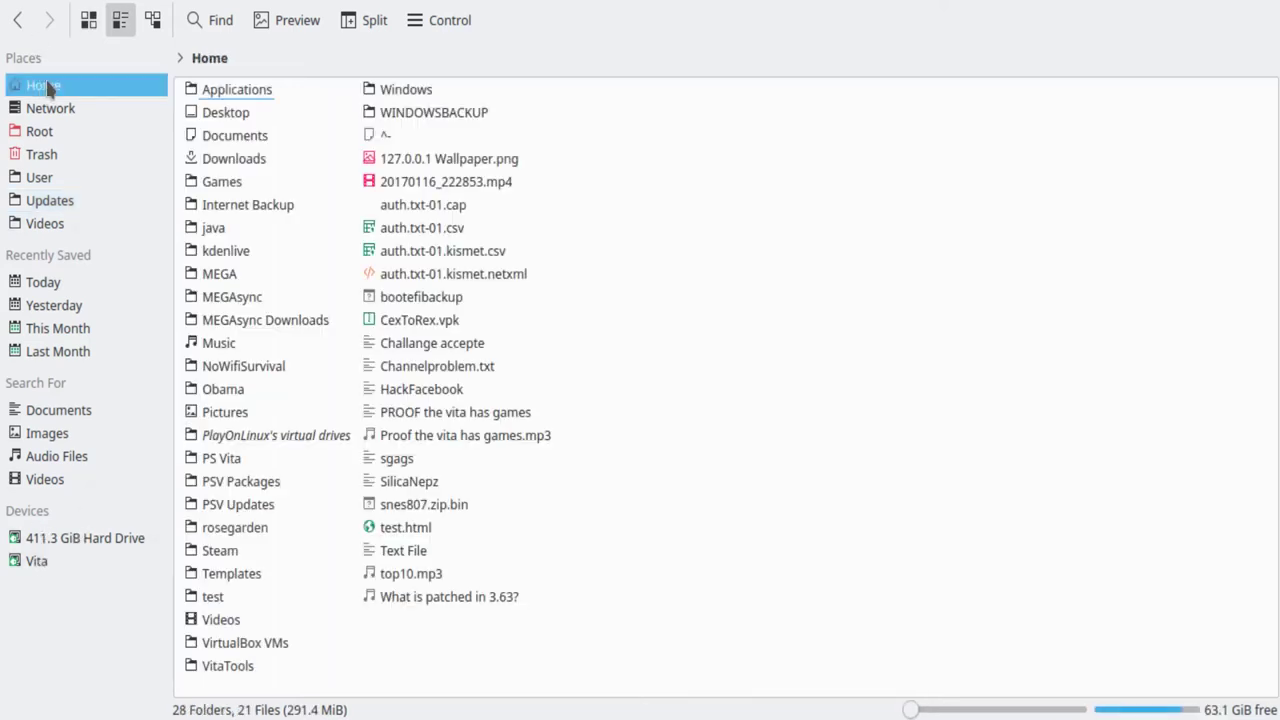
pyautogui.click(228, 158)
pyautogui.click(248, 172)
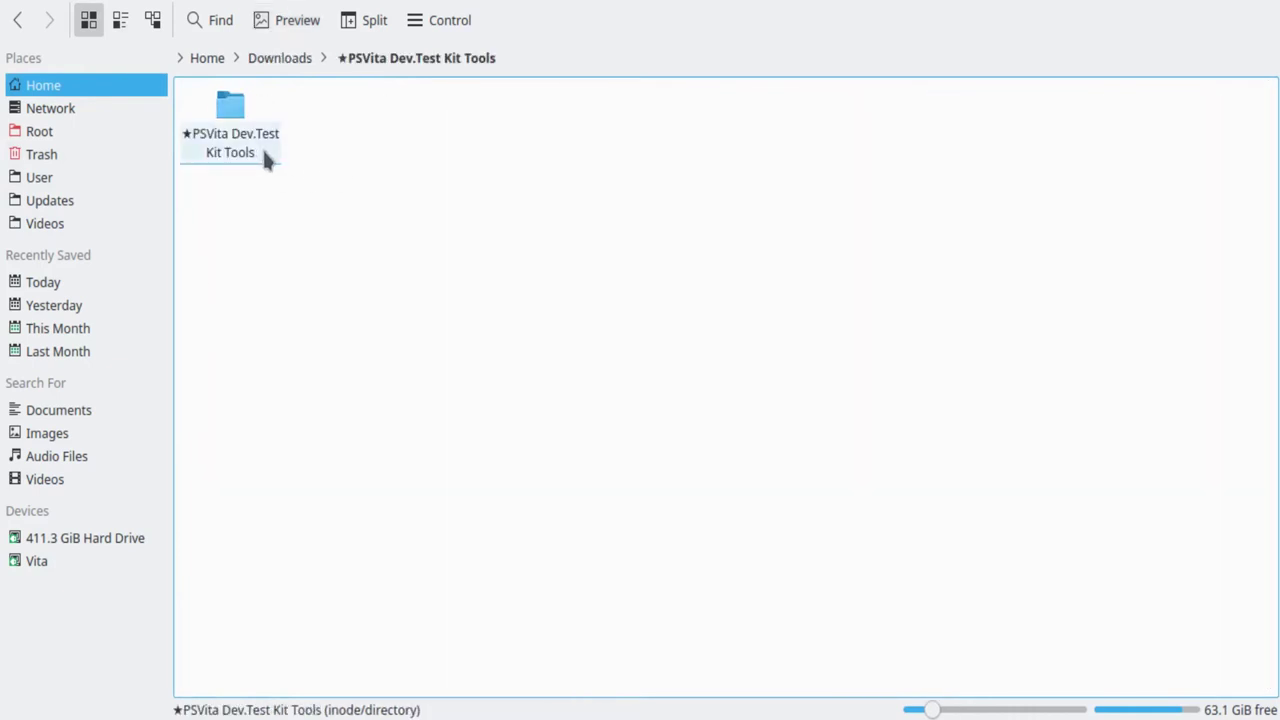
pyautogui.click(265, 156)
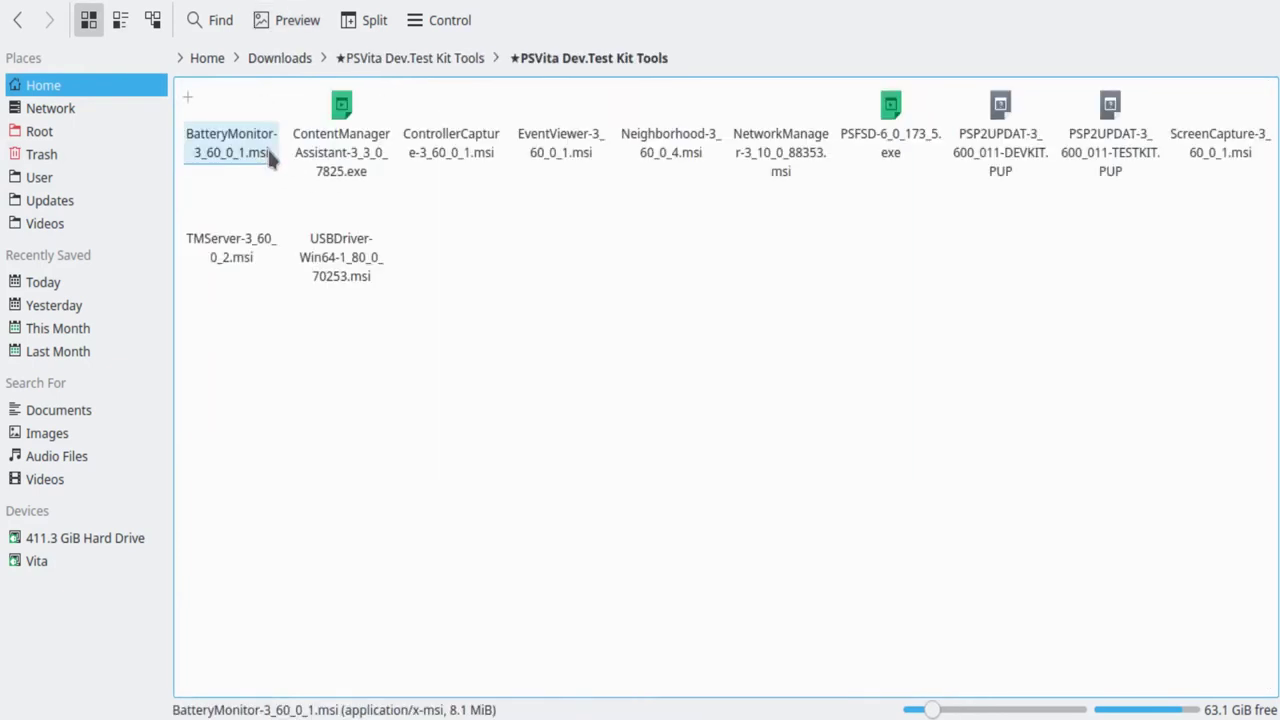
pyautogui.click(1020, 172)
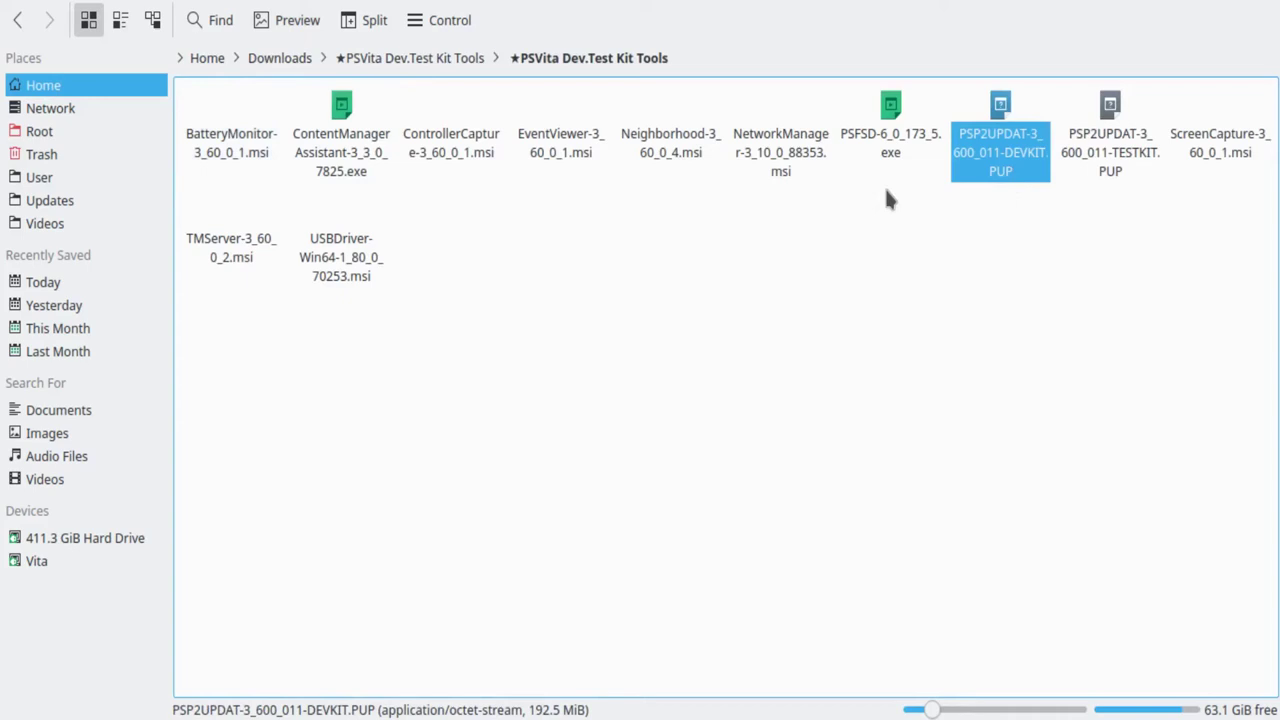
# Paste the DEVKIT firmware into the Vita's Backups > Updates folder
pyautogui.click(18, 563)
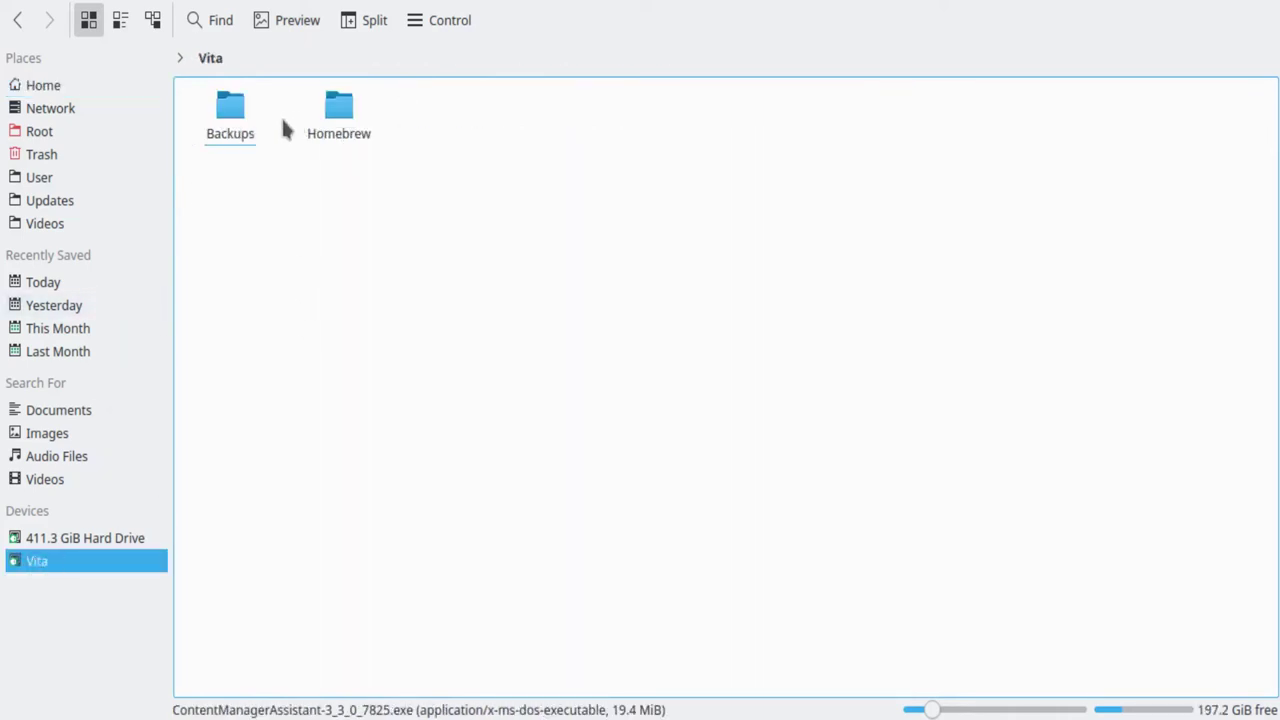
pyautogui.click(238, 128)
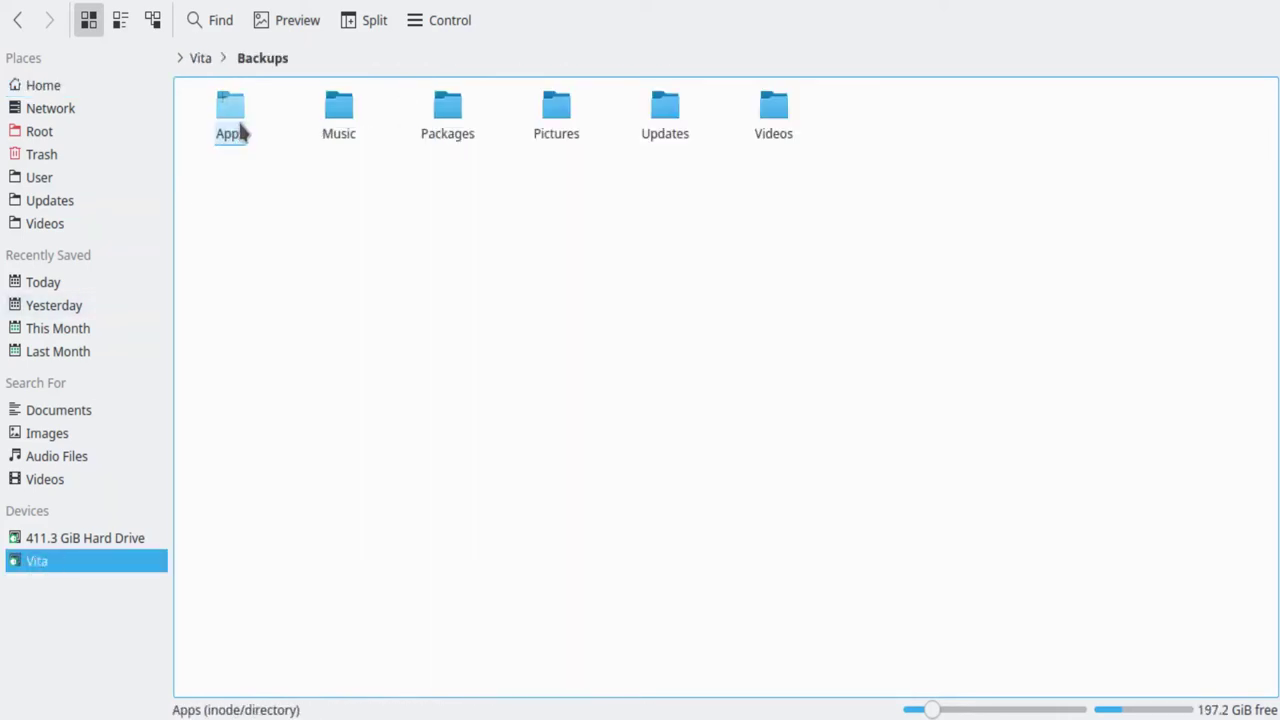
pyautogui.click(677, 138)
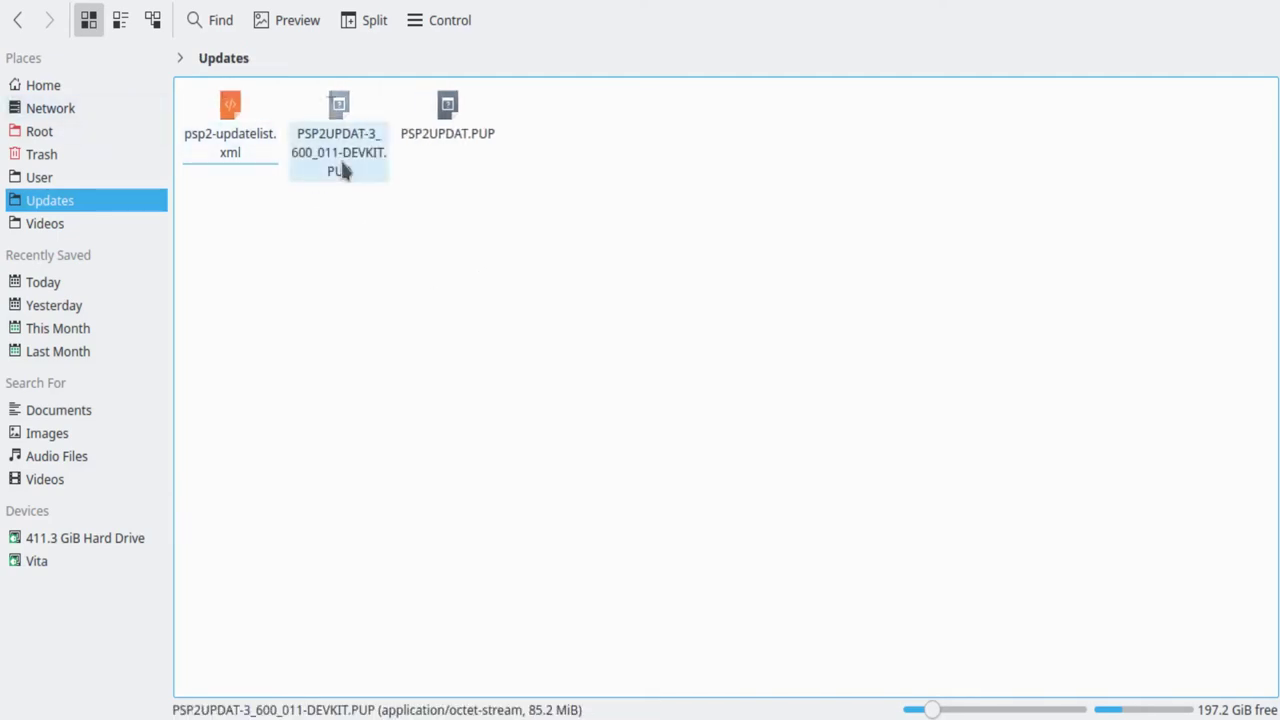
# Delete the old PSP2UPDAT.PUP and strip '-3_600_011-DEVKIT' from the dev-kit firmware's file name
pyautogui.click(465, 140)
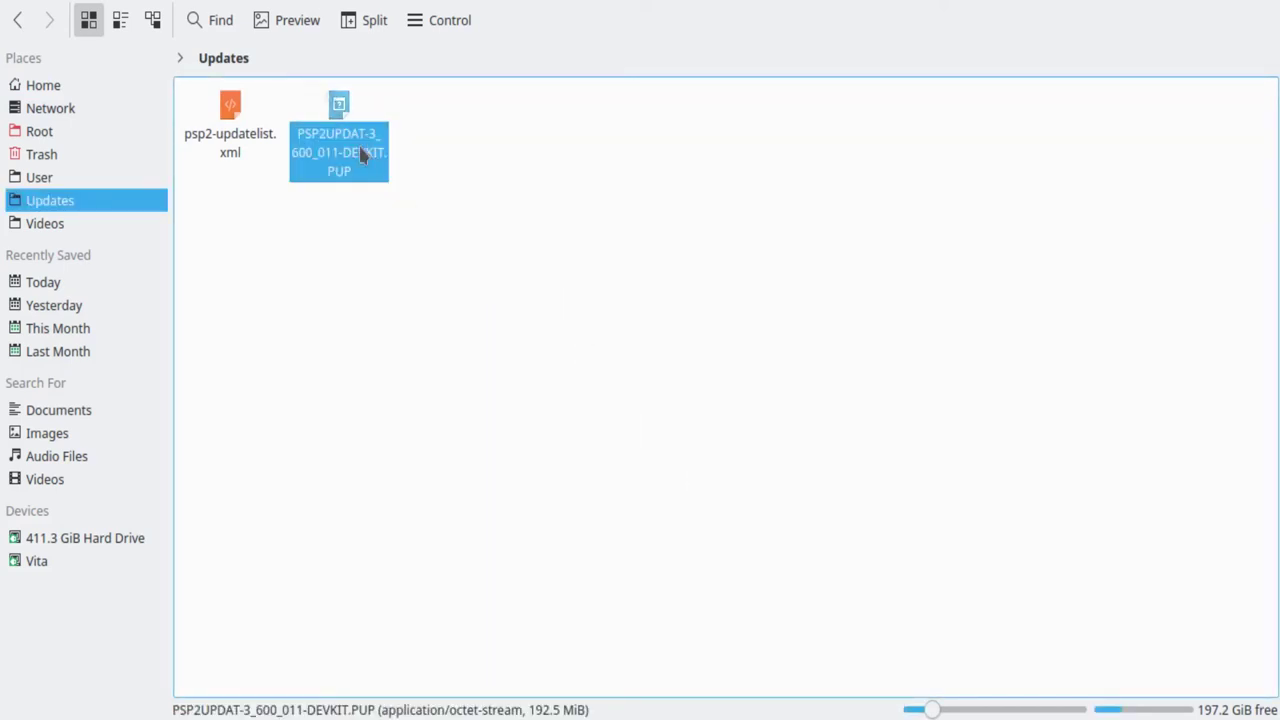
pyautogui.press('F2')
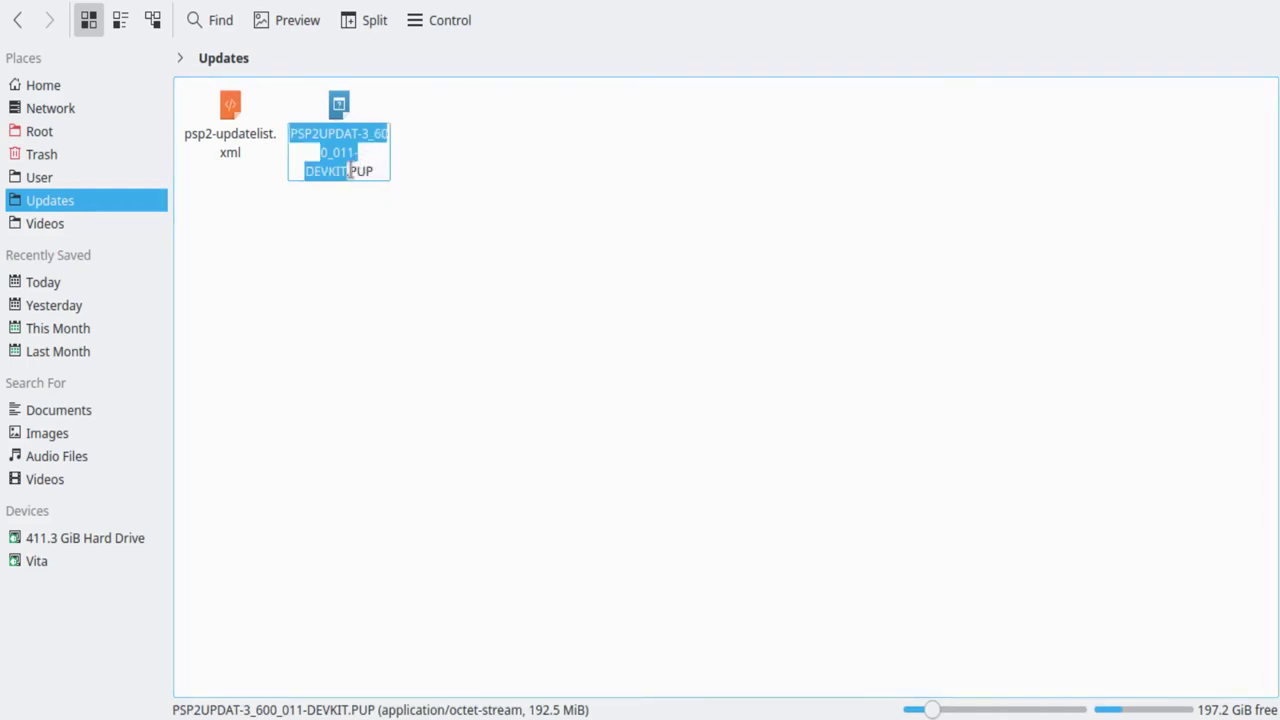
pyautogui.click(358, 136)
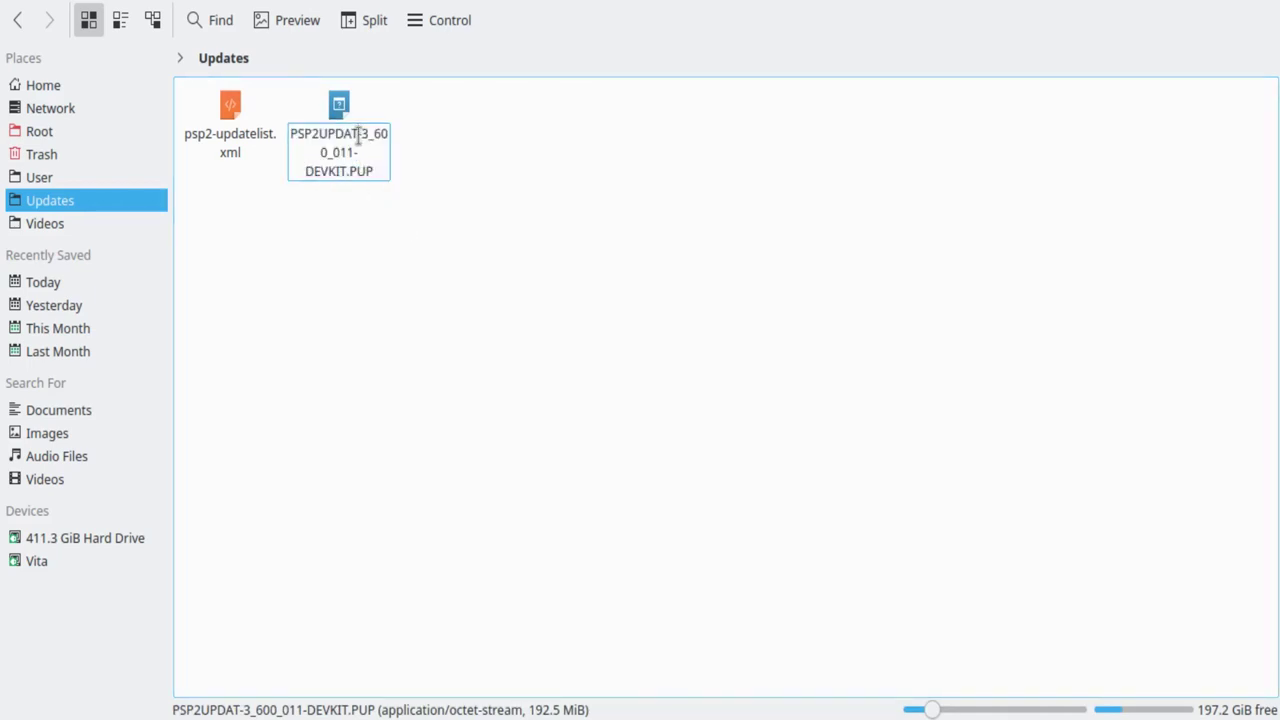
pyautogui.moveTo(357, 134)
pyautogui.mouseDown()
pyautogui.moveTo(343, 186)
pyautogui.moveTo(342, 171)
pyautogui.mouseUp()
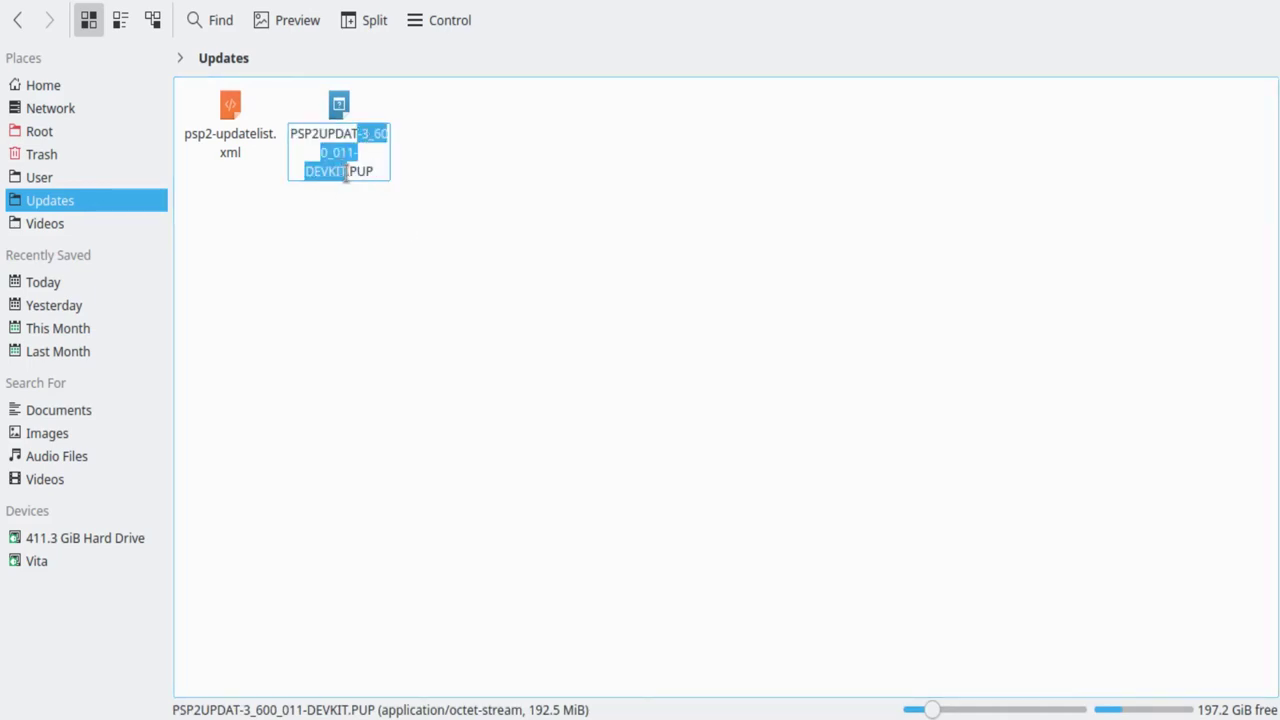
pyautogui.press('BackSpace')
pyautogui.press('Return')
pyautogui.click(229, 129)
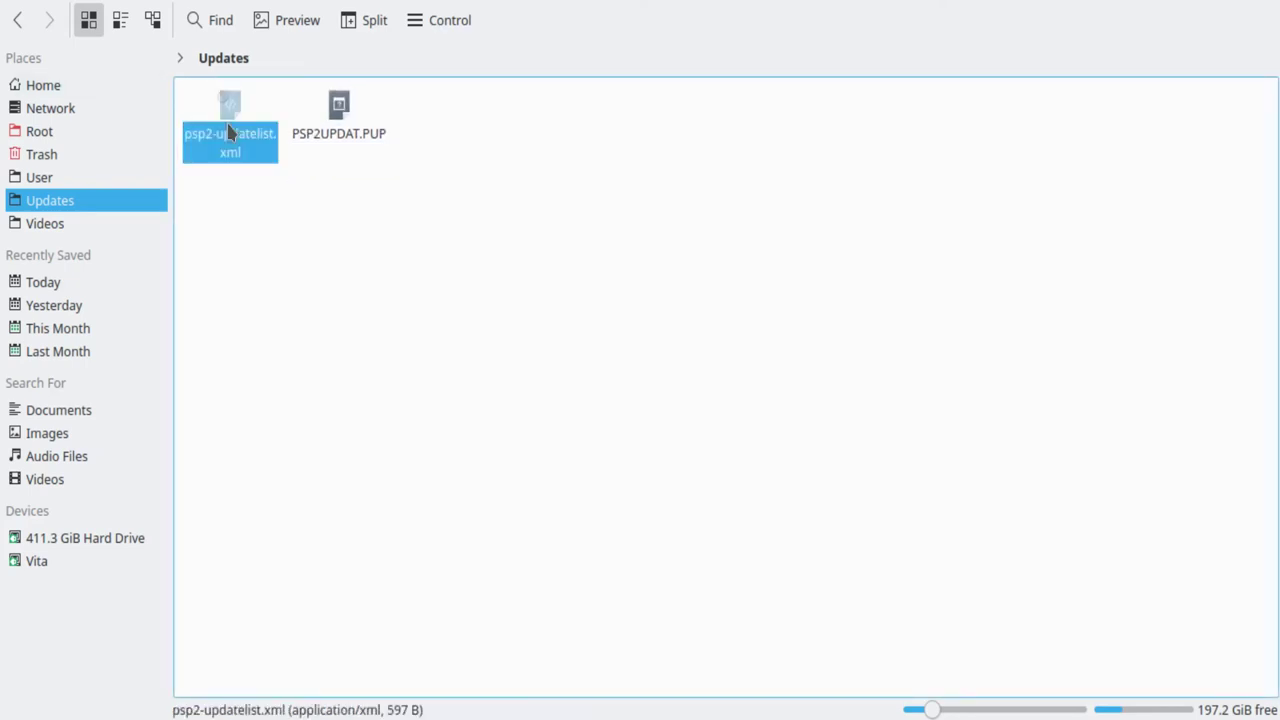